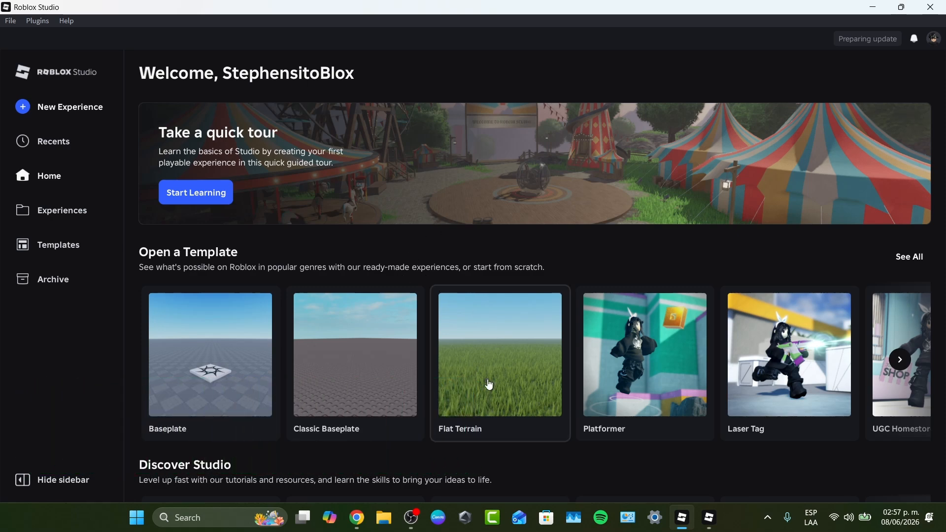
- Switch to Chrome and search the web for "code.visualstudio.com download" in a new tab
left_click(357, 517)
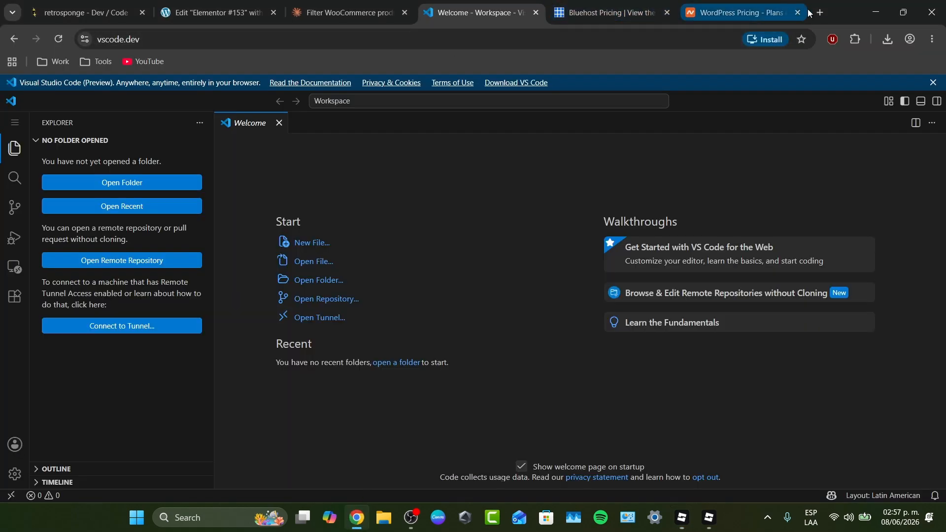
key("ctrl+t")
type("cod")
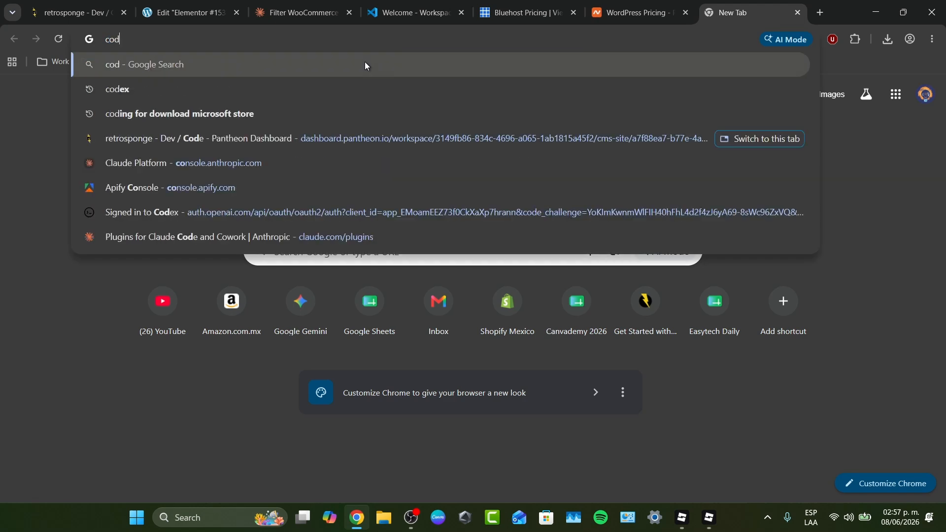
type("e.visual")
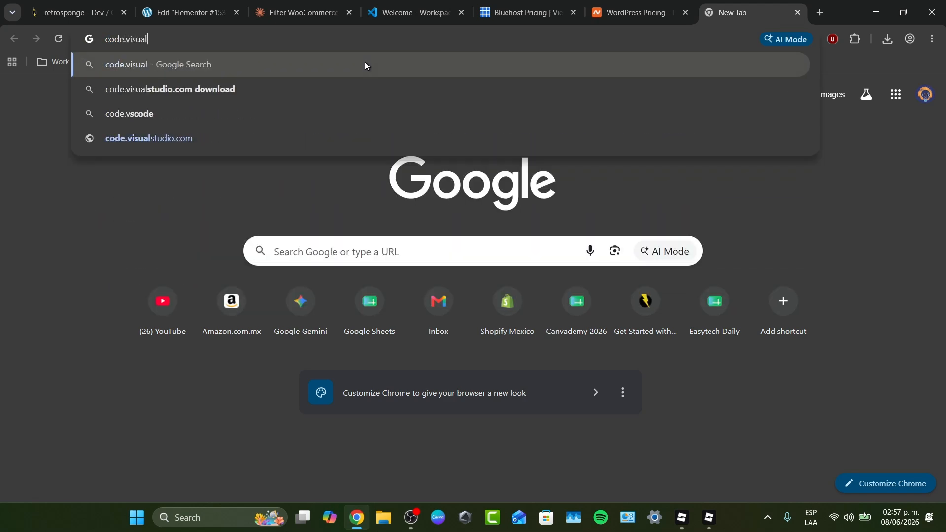
key("Down")
key("Return")
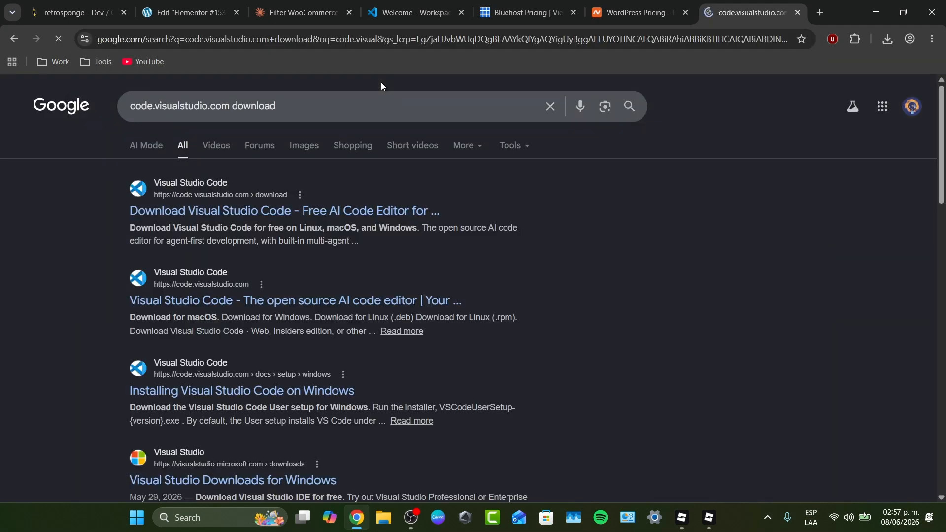
- Open the Visual Studio Code download page from the search results and download the Windows installer
left_click(276, 216)
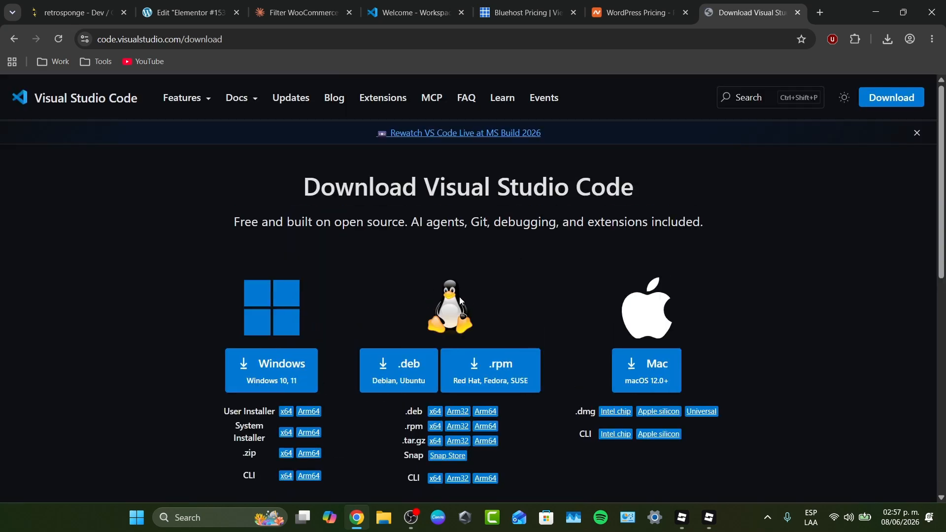
scroll(565, 268, "down", 1)
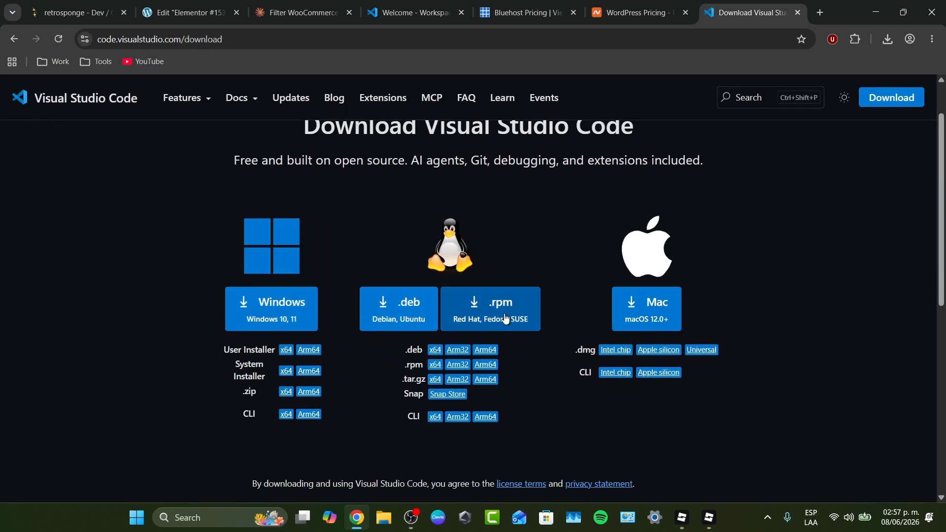
left_click(272, 317)
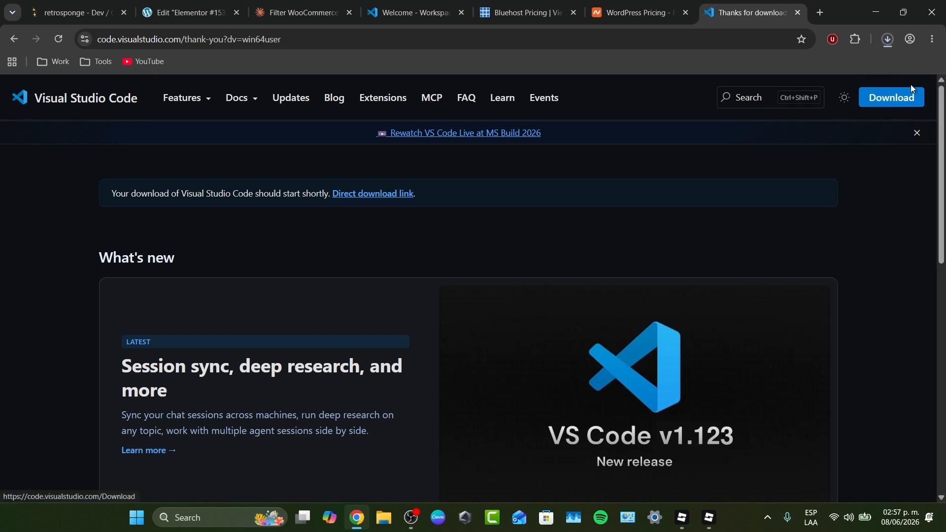
- Run the downloaded Visual Studio Code installer, keep the preselected additional tasks and start the installation
left_click(888, 39)
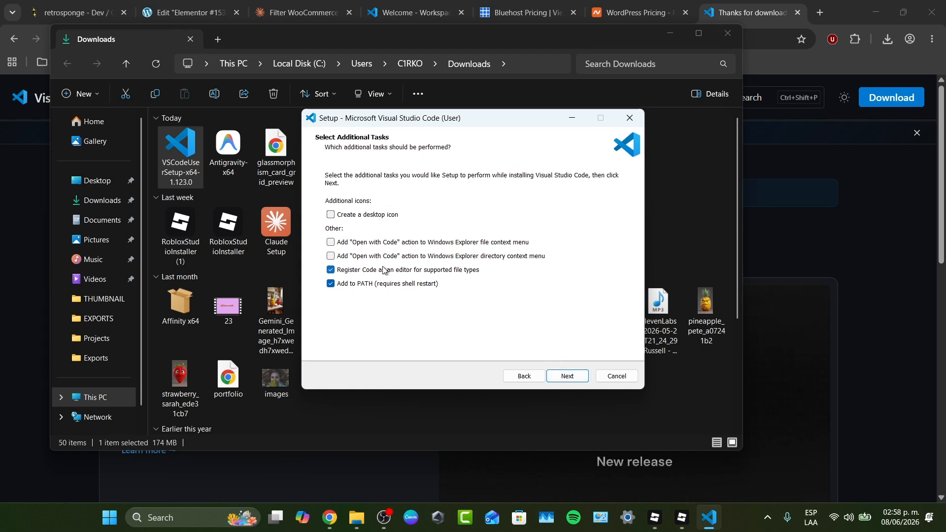
left_click(566, 374)
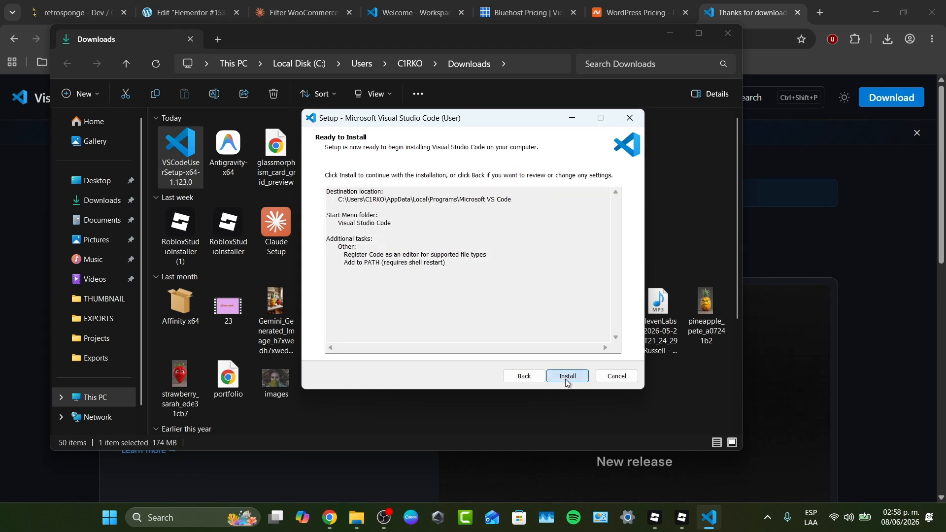
left_click(572, 374)
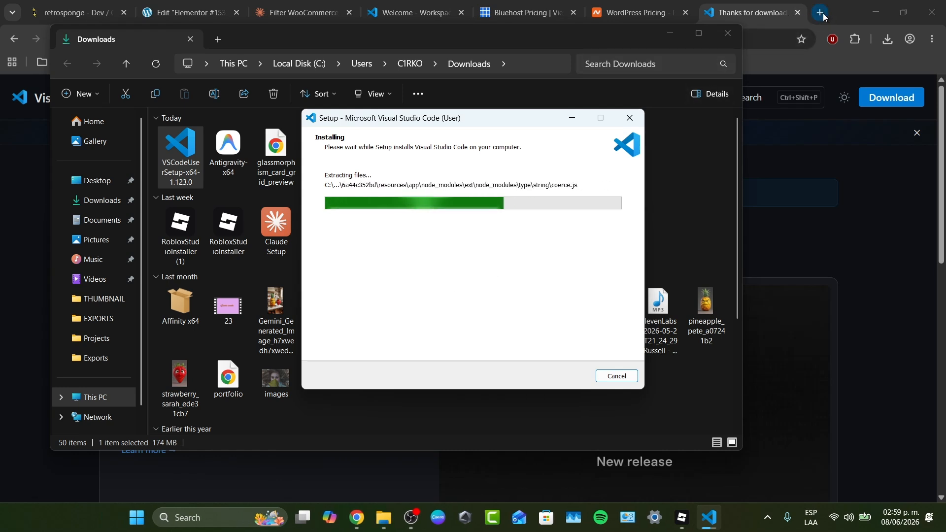
- Return to the browser while the setup runs and search the web for "roblo lsp"
left_click(765, 26)
left_click(739, 42)
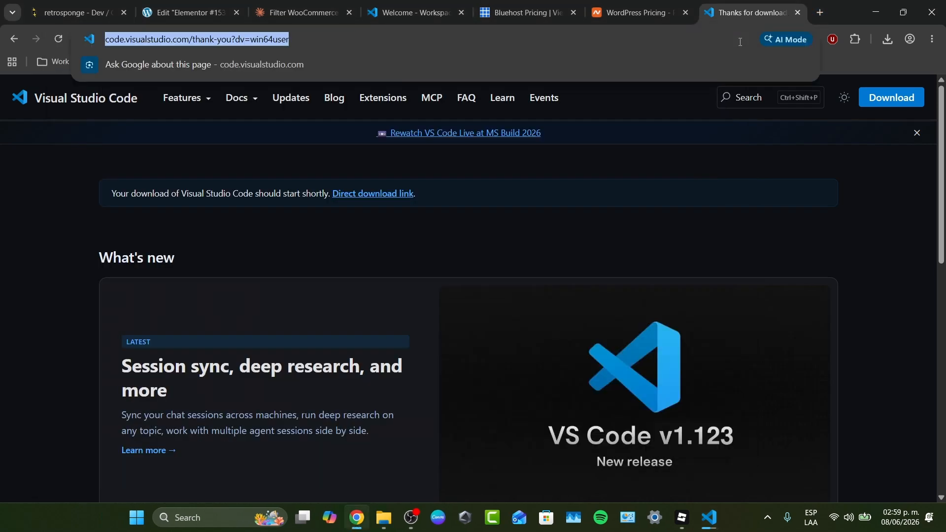
type("roblo lsp")
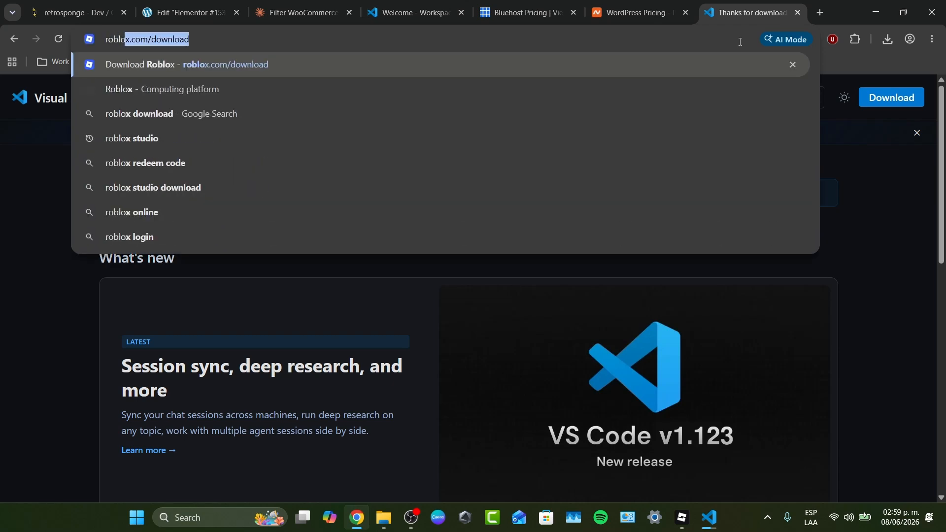
key("Return")
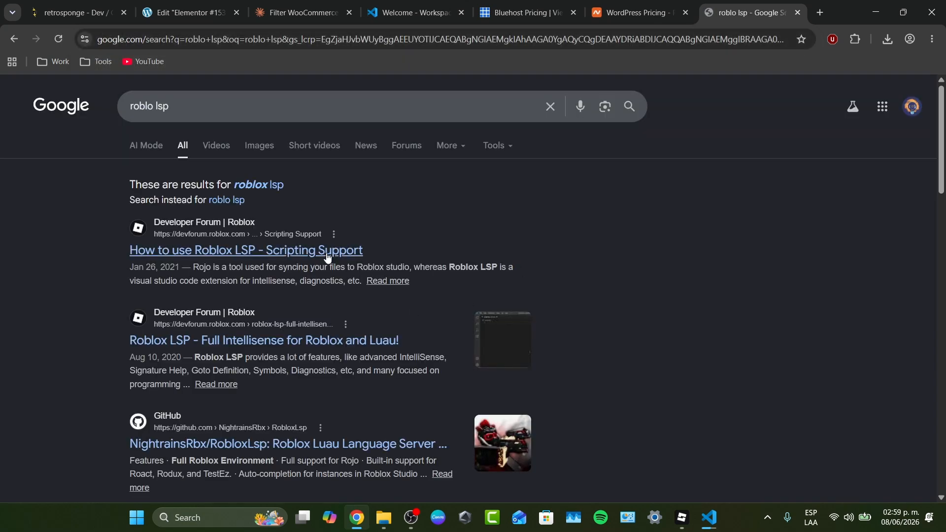
- Extend the web search to "roblo lsp dwonload"
left_click(279, 111)
type("d")
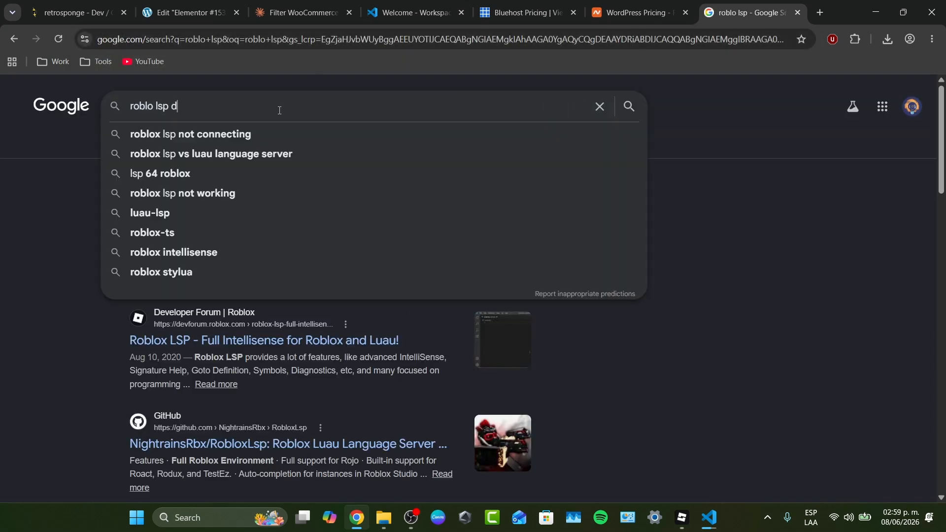
type("wonload")
key("Return")
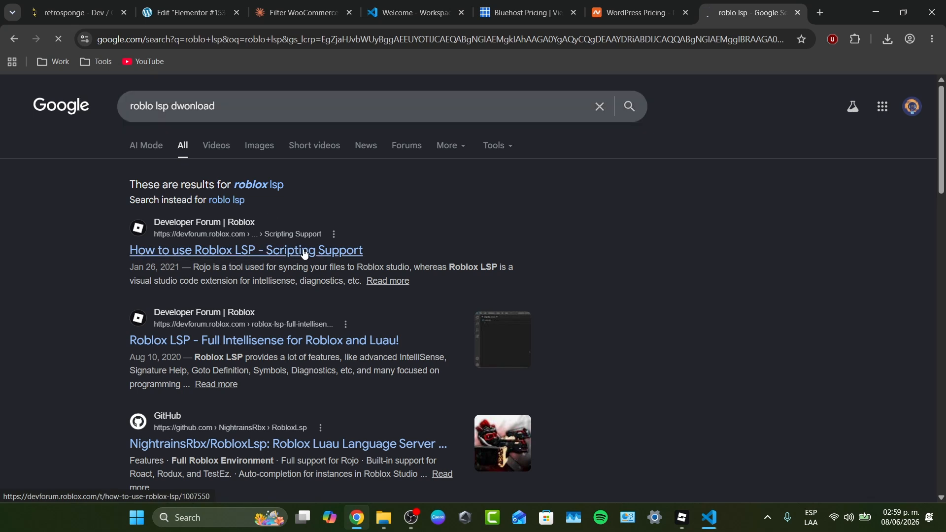
- Bring up the Visual Studio Code setup window to check the installation progress
left_click(709, 525)
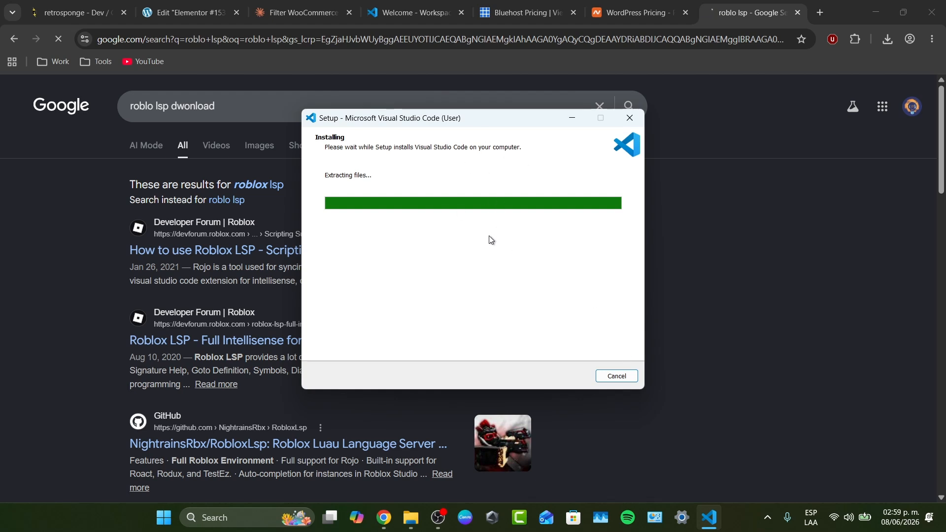
left_click(663, 190)
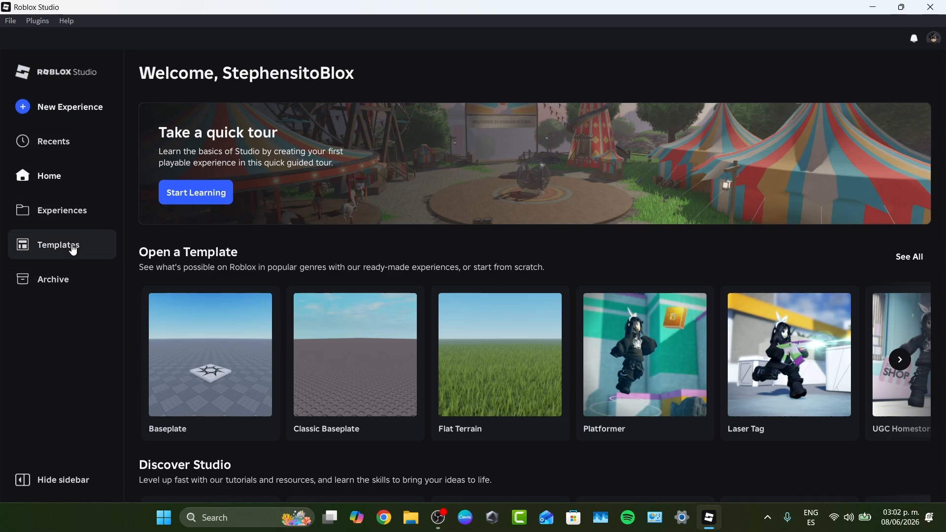
scroll(245, 241, "down", 3)
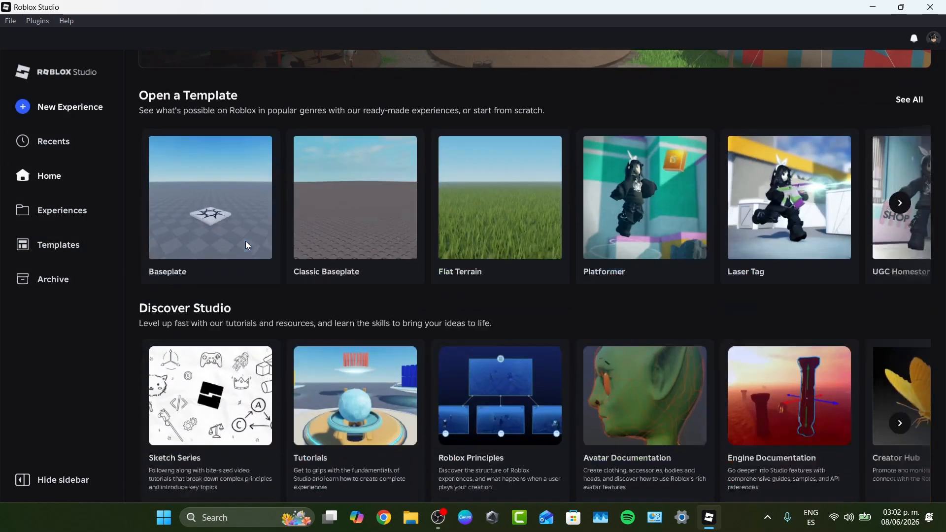
scroll(244, 241, "up", 3)
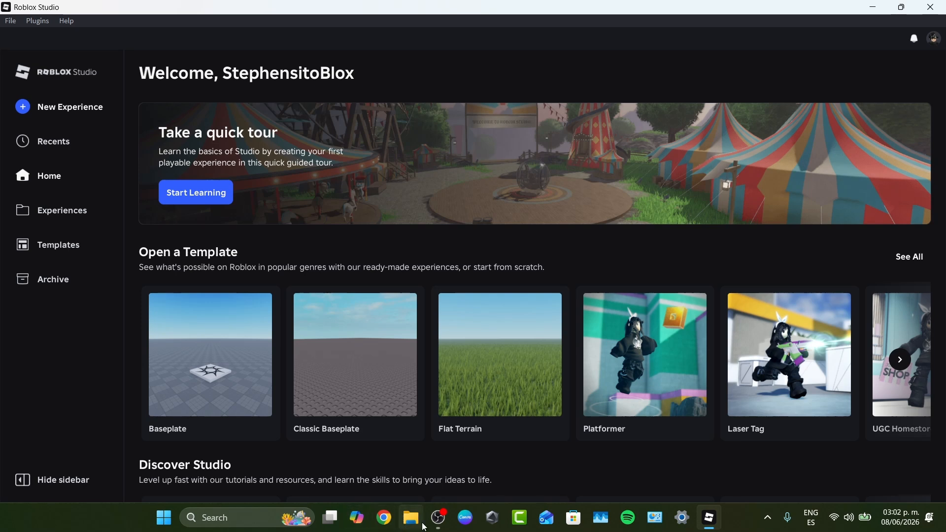
- Switch to Chrome, search for "creator marketplace roblox" and open the Models - Creator Store page
left_click(384, 517)
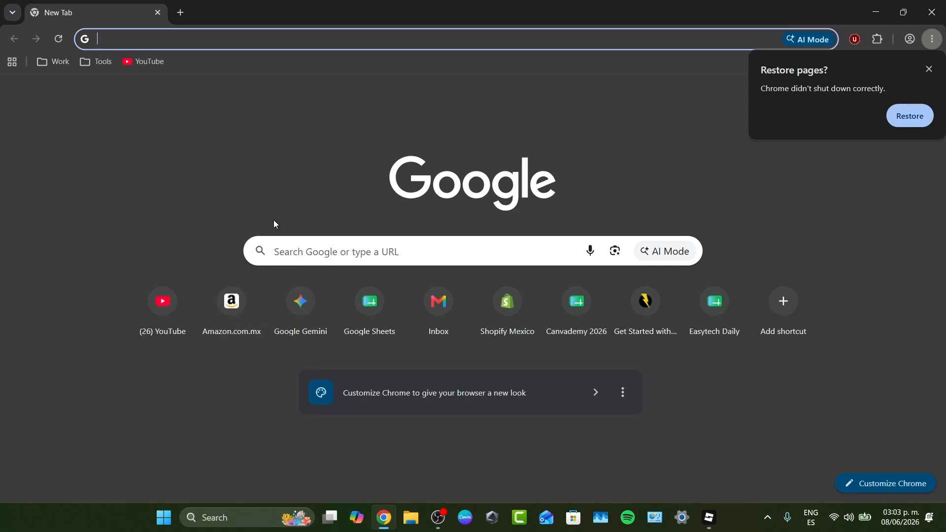
left_click(243, 37)
type("crea")
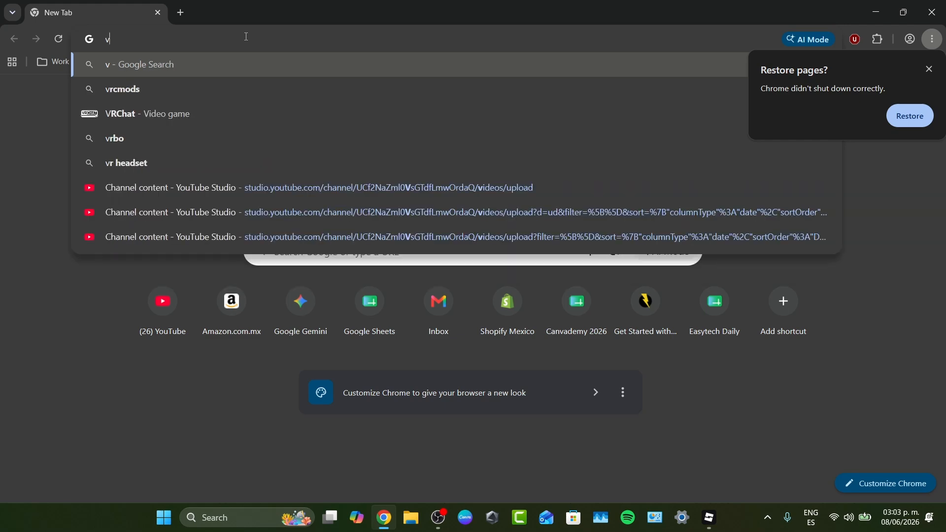
type("tor mark")
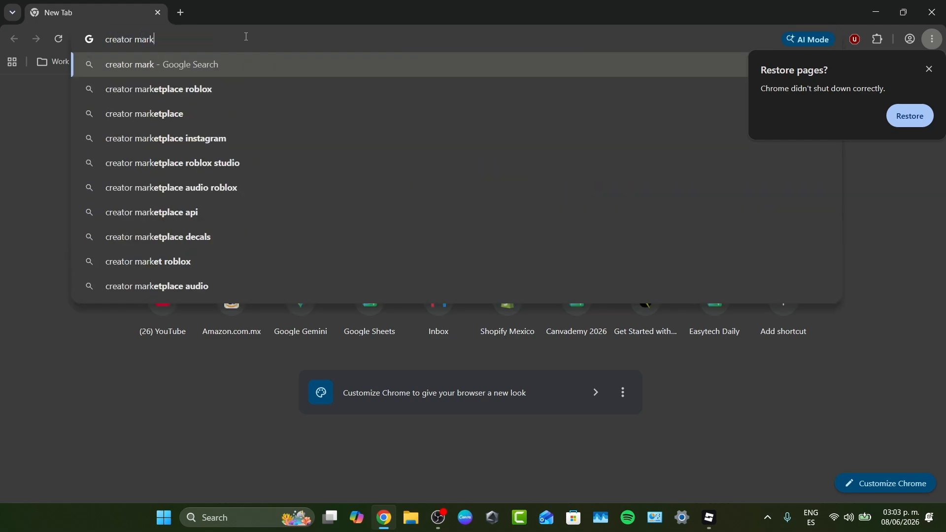
left_click(252, 95)
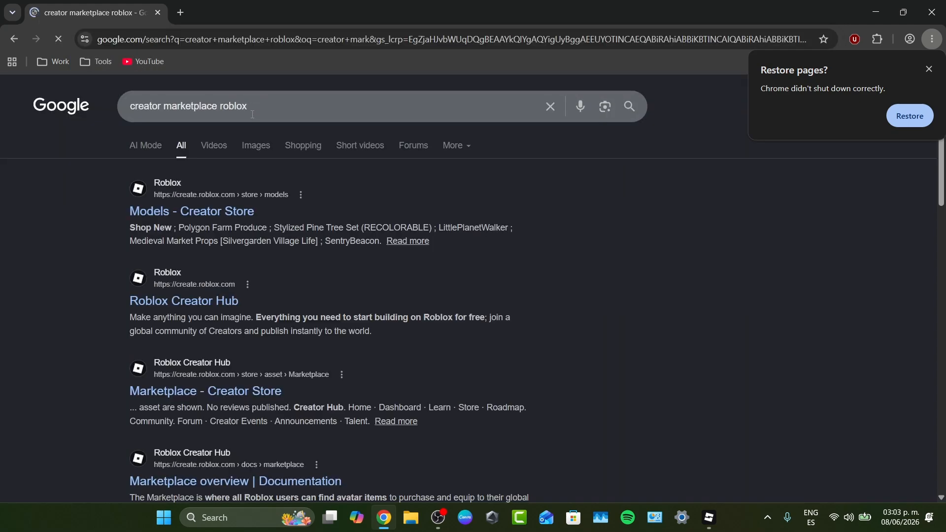
left_click(224, 212)
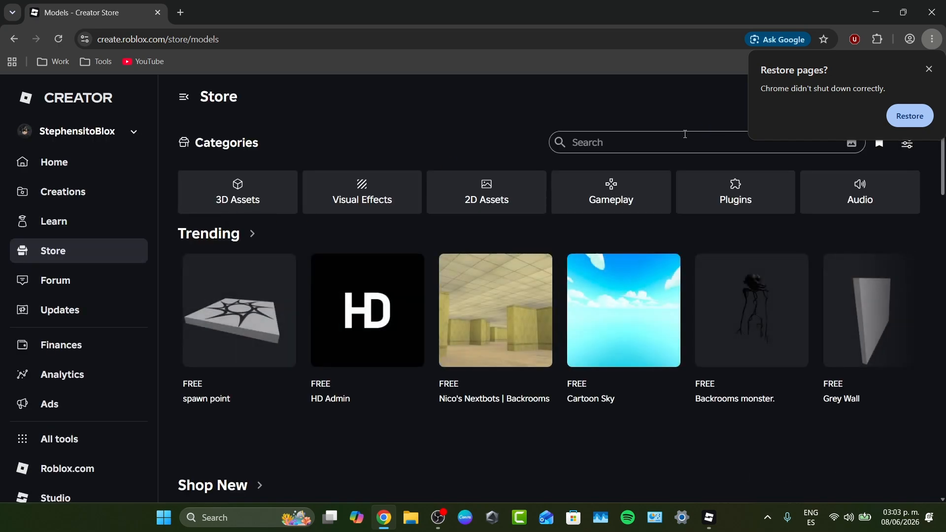
- Get the Rojo plugin by Rojo Foundation from the Creator Store and open it in Roblox Studio
left_click(683, 140)
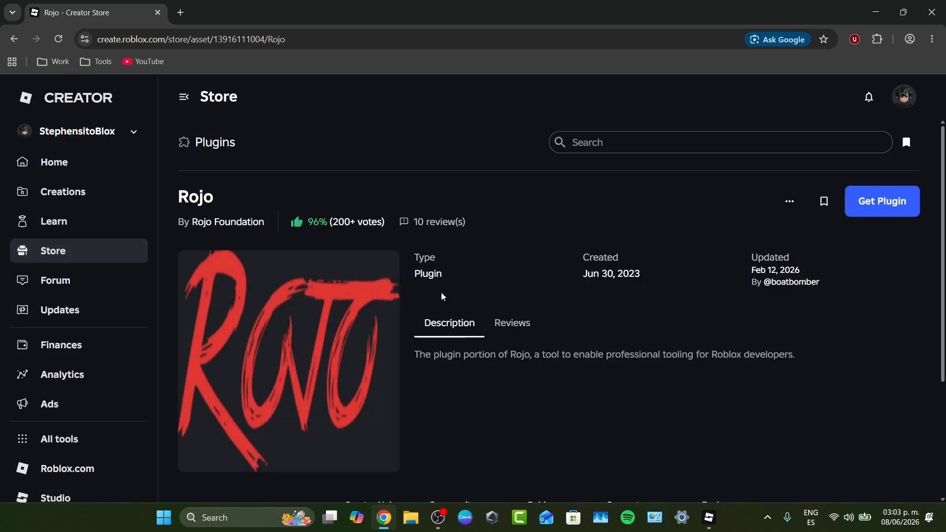
scroll(550, 307, "down", 1)
left_click(868, 143)
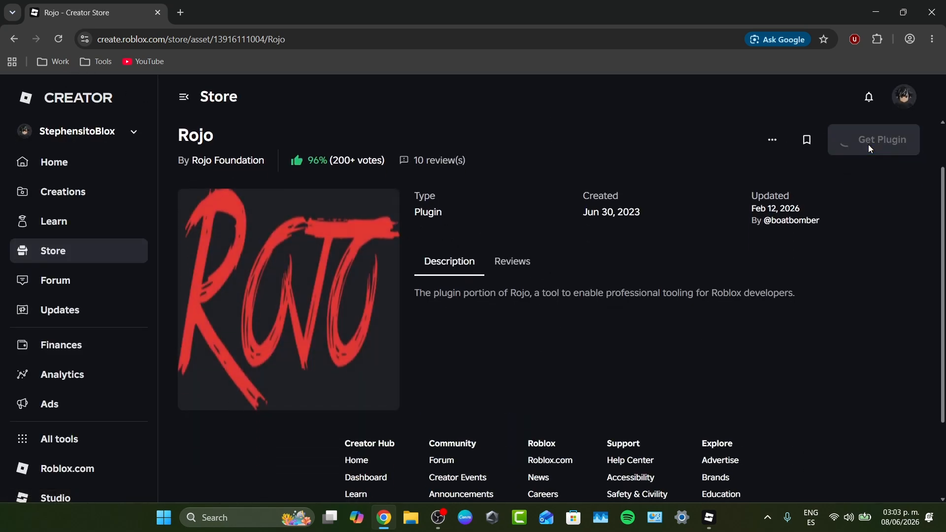
left_click(870, 143)
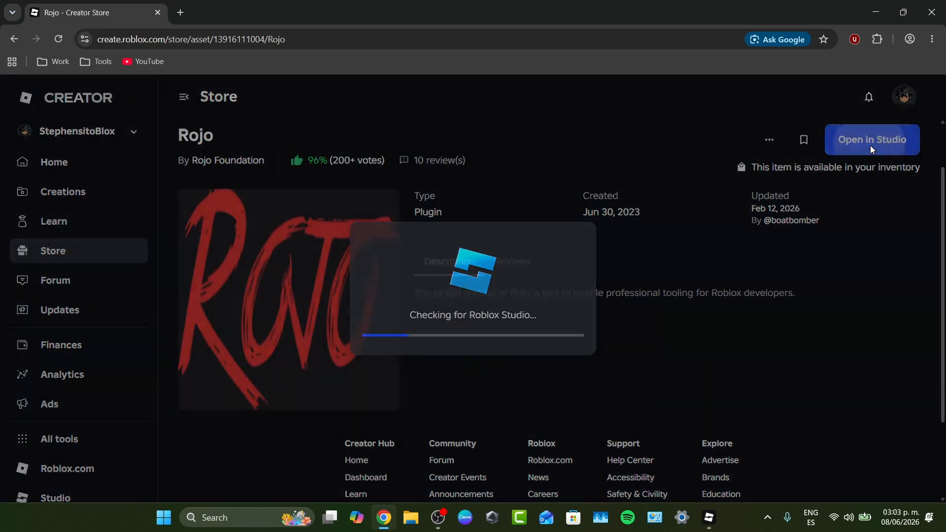
left_click(544, 152)
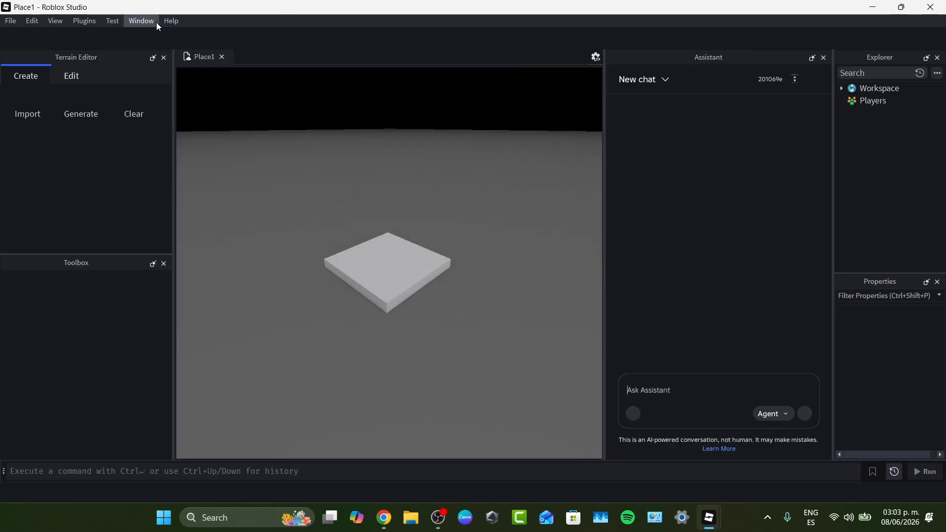
left_click(57, 22)
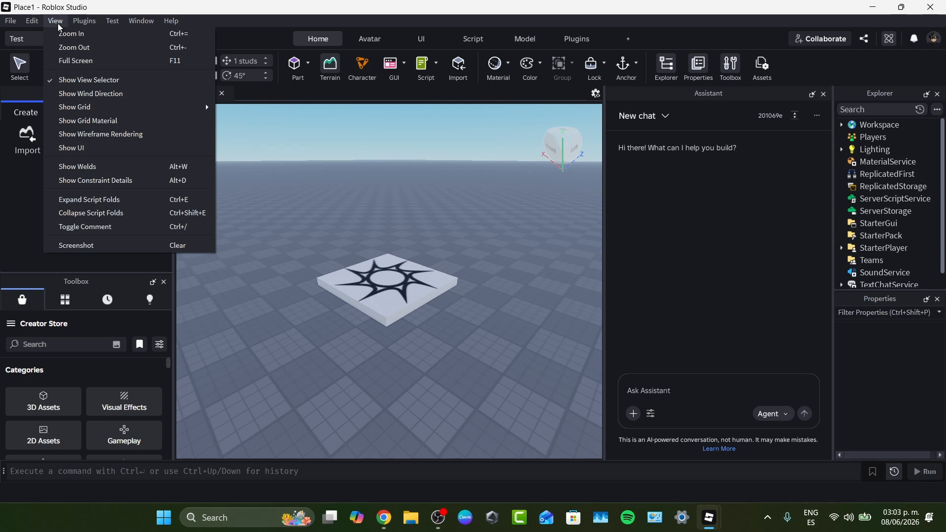
mouse_move(144, 106)
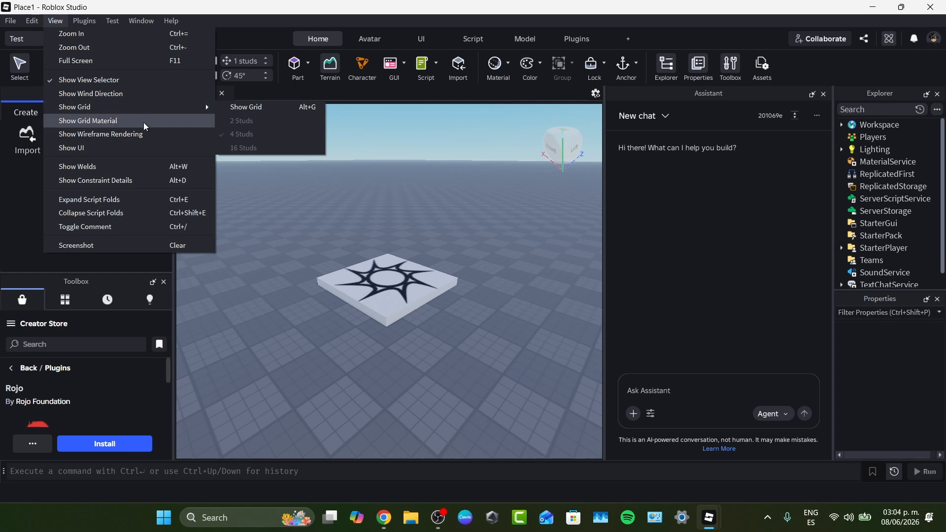
left_click(55, 21)
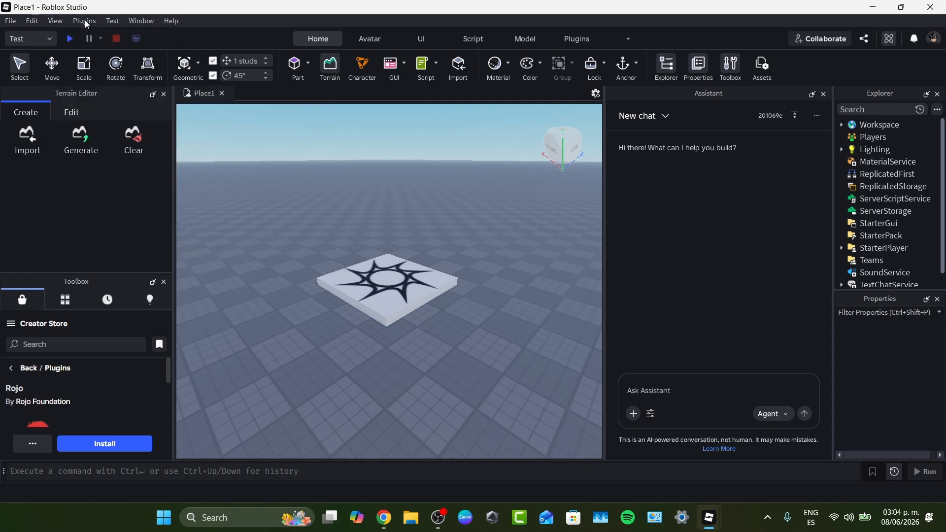
- Open the plugin manager and browse the Creator Store's plugins from its find-more-plugins option
left_click(85, 21)
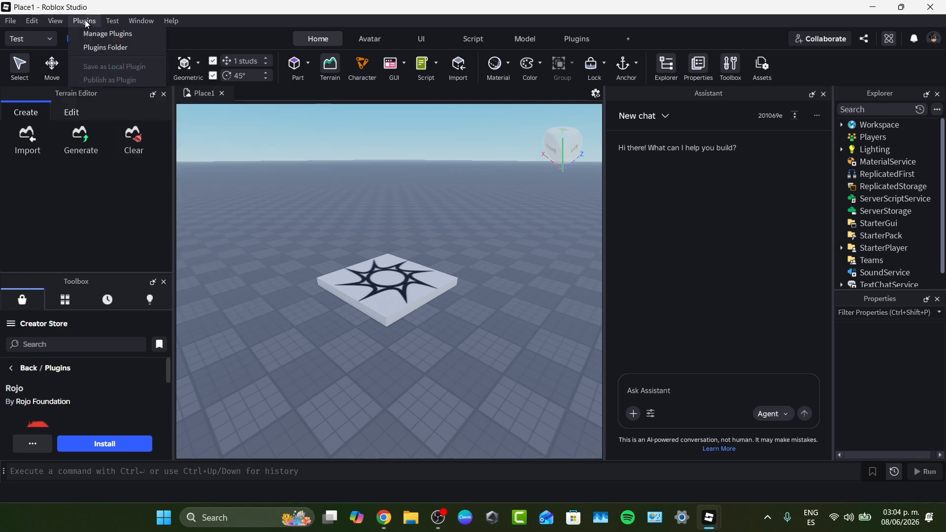
left_click(117, 36)
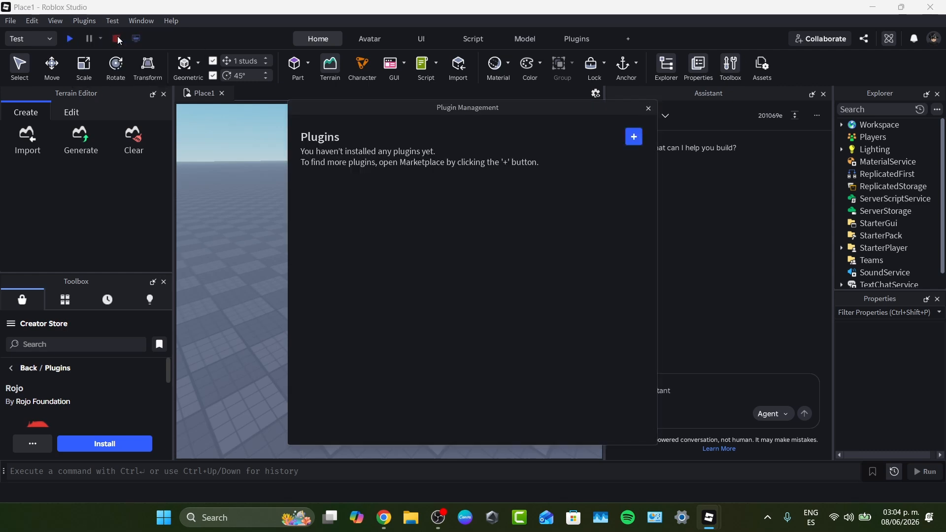
left_click(634, 136)
scroll(89, 418, "down", 3)
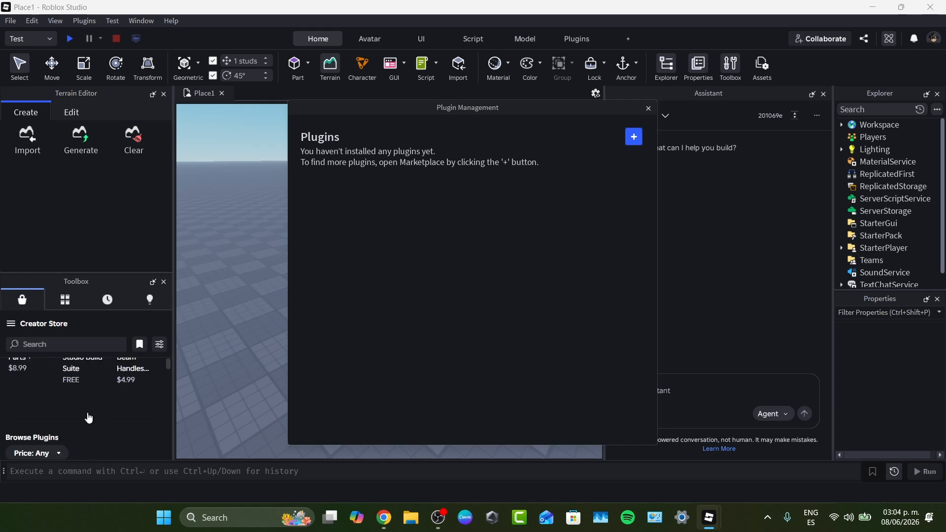
scroll(89, 408, "up", 1)
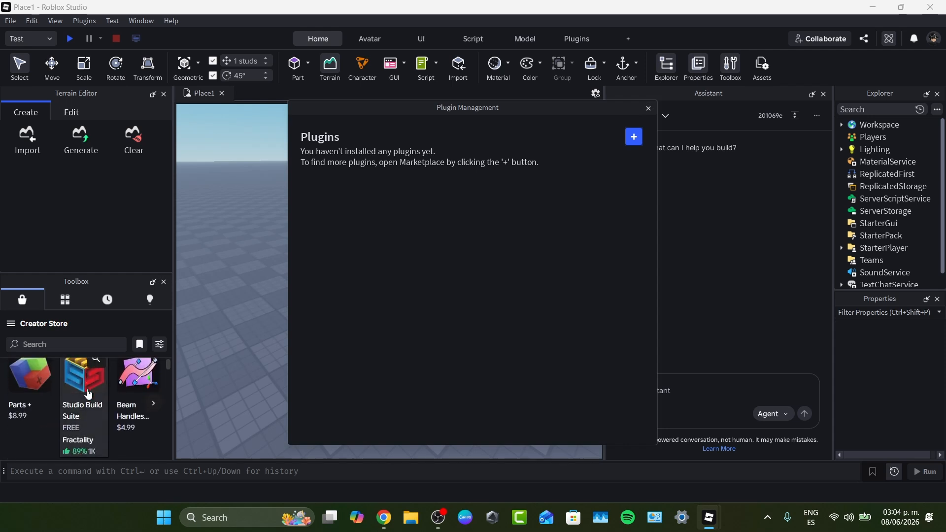
scroll(88, 394, "down", 2)
scroll(89, 394, "up", 3)
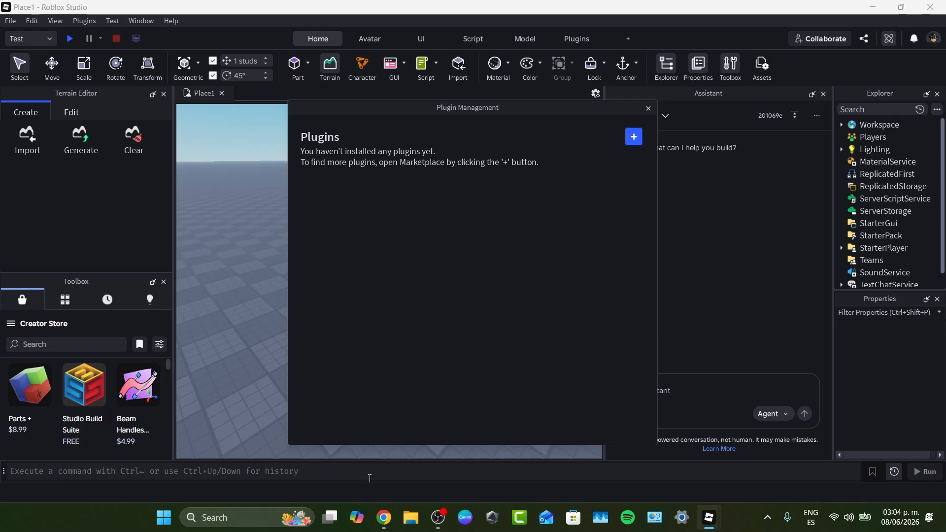
- View the Documents folder in File Explorer, and close both that window and Plugin Management
left_click(405, 519)
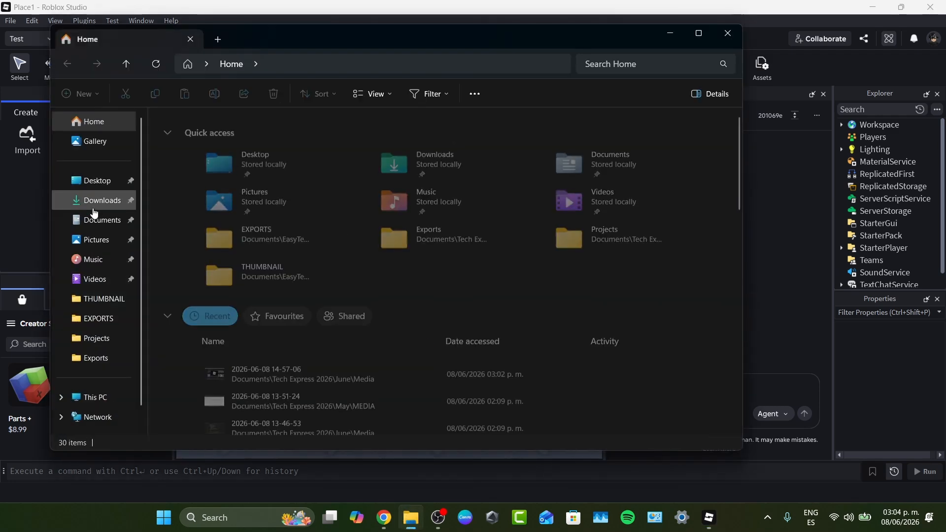
left_click(112, 229)
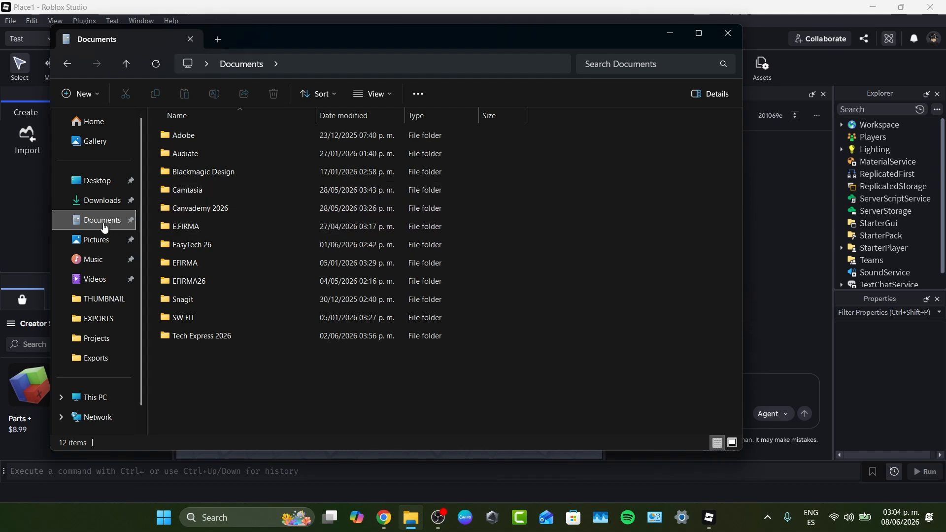
left_click(728, 33)
left_click(647, 108)
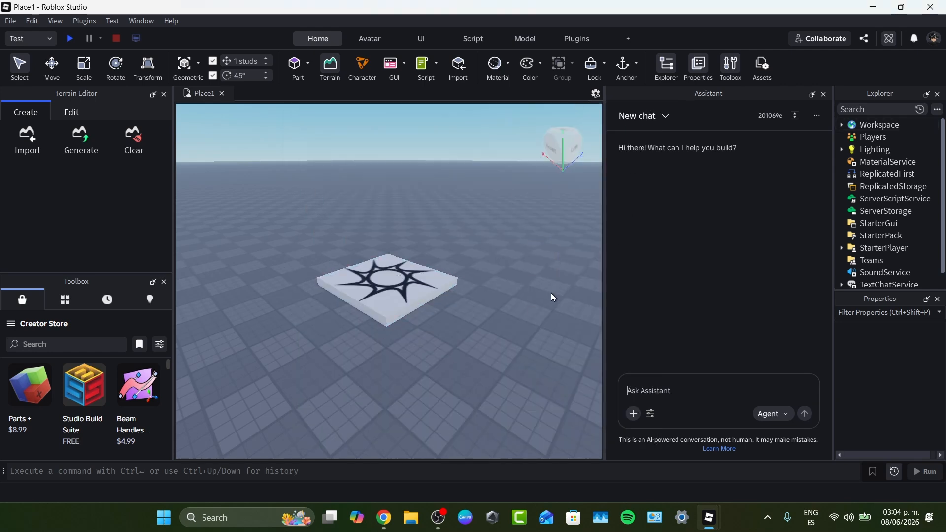
left_click_drag(315, 277, 315, 276)
left_click(317, 207)
right_click(335, 240)
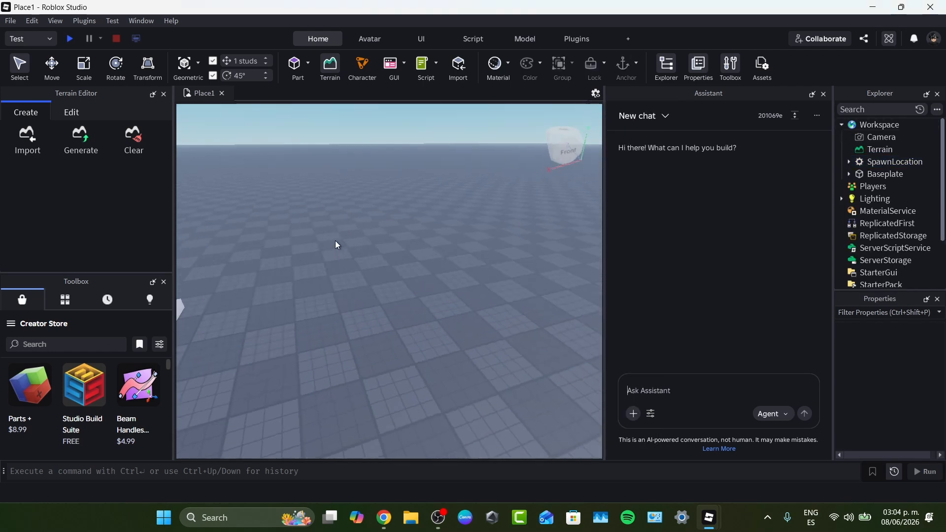
right_click(446, 224)
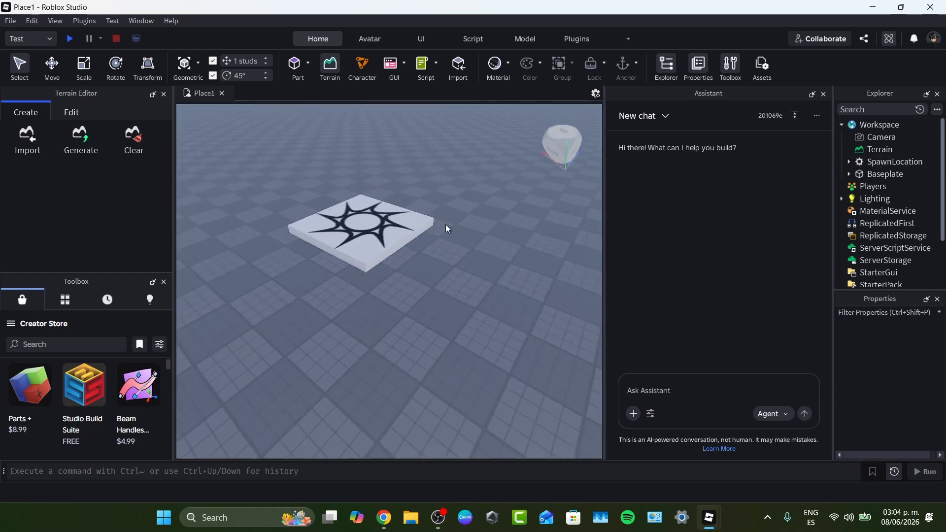
left_click(369, 42)
left_click(495, 40)
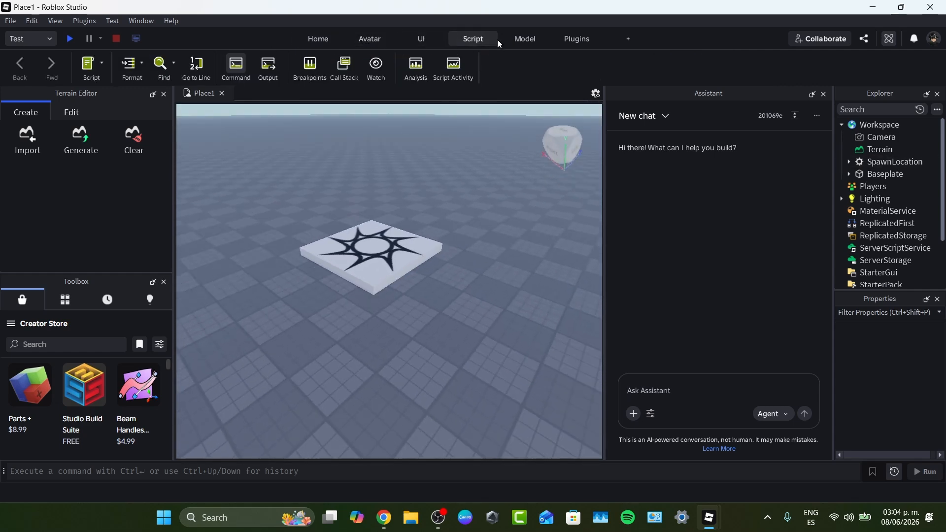
left_click(84, 21)
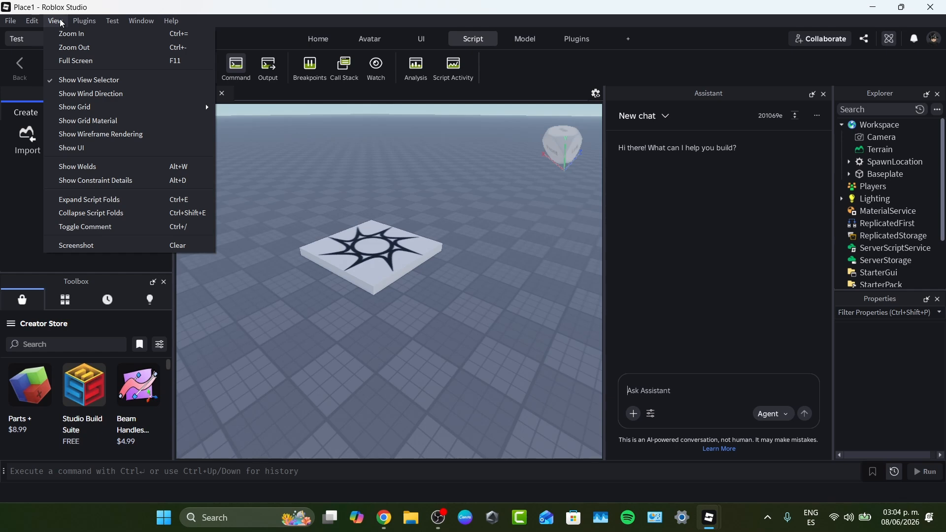
mouse_move(188, 112)
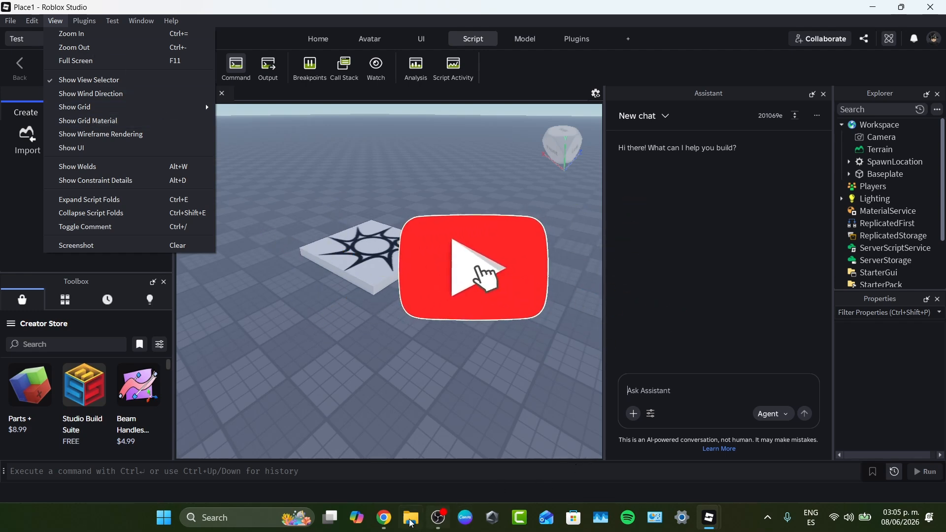
- Switch to Chrome, dismiss the Download Studio dialog and open the Rojo plugin in Roblox Studio again
left_click(384, 517)
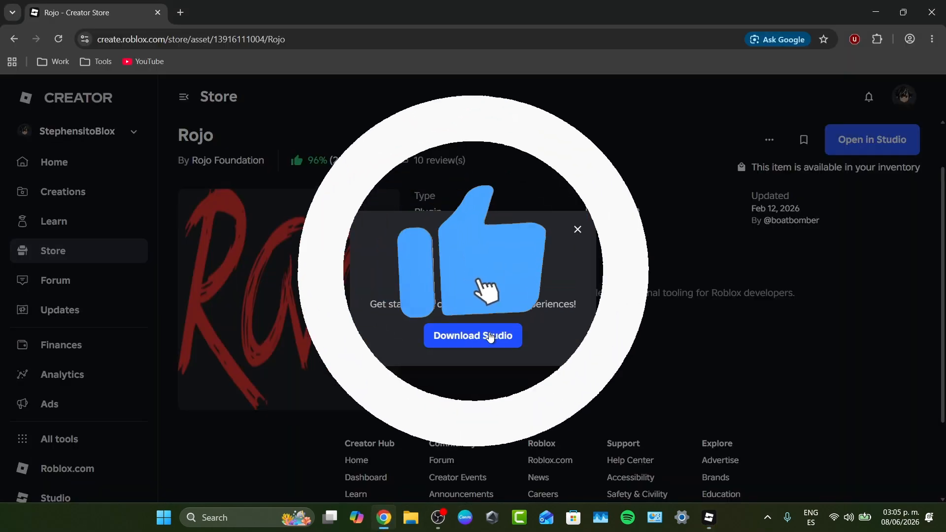
left_click(577, 229)
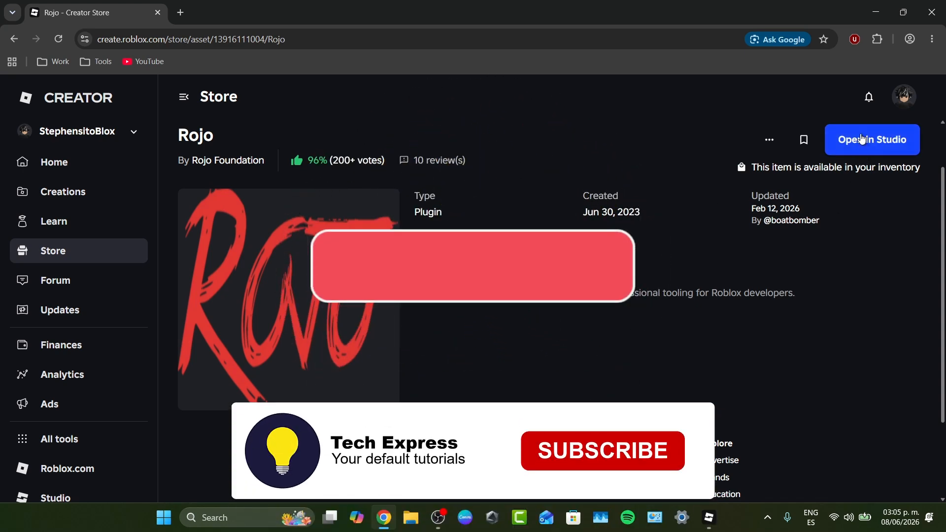
left_click(861, 135)
left_click(537, 150)
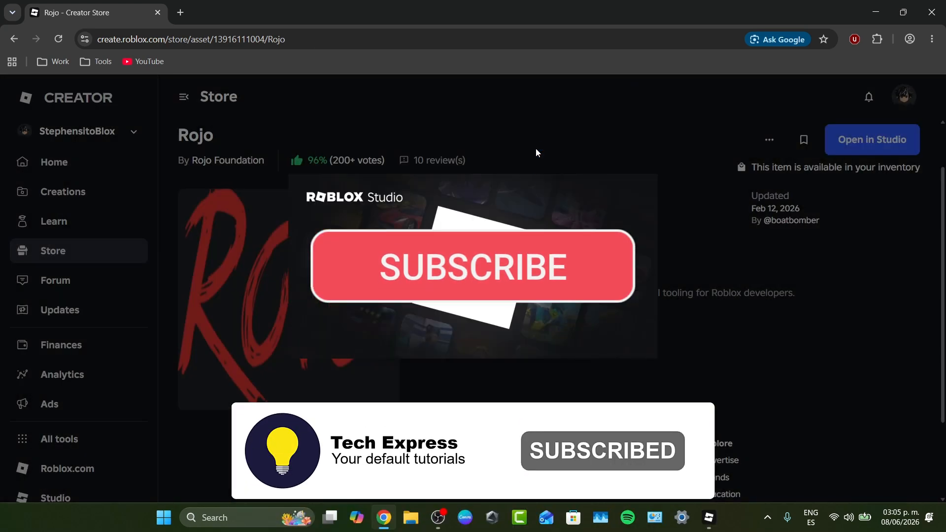